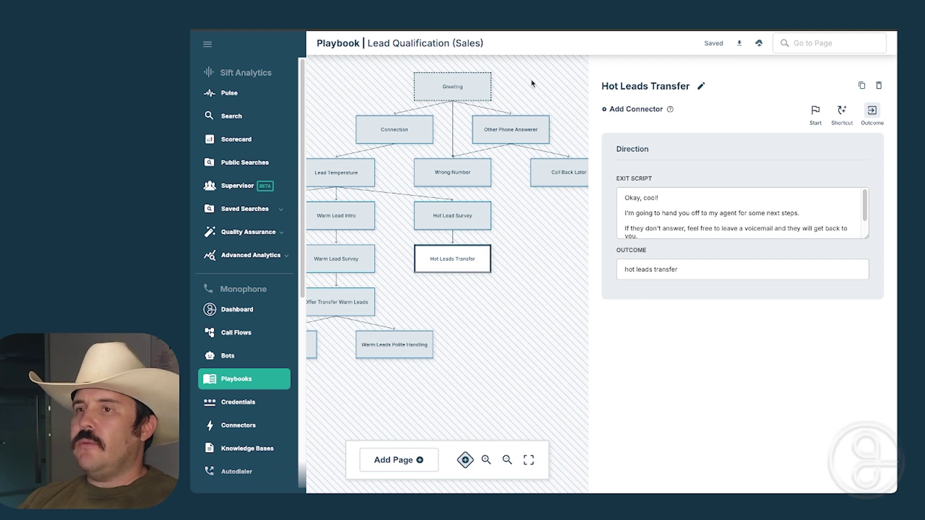
pyautogui.hscroll(2, 513, 93)
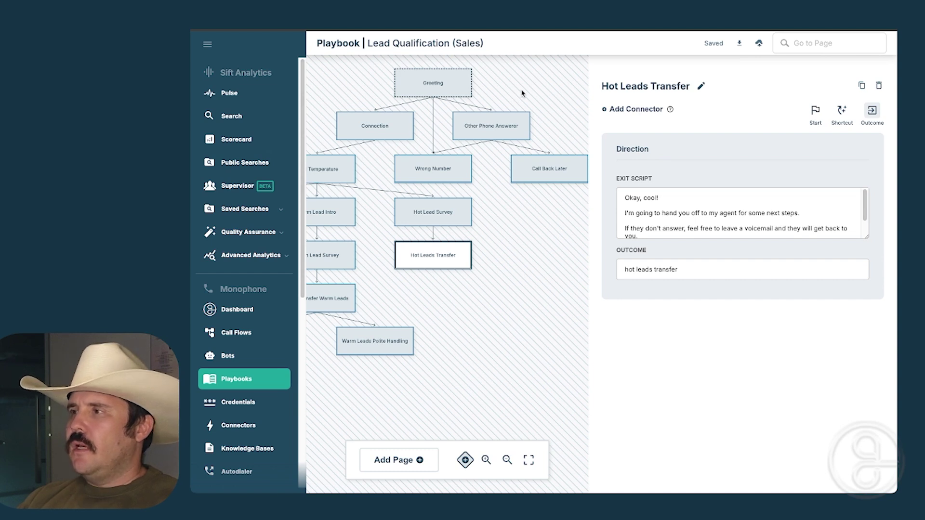
pyautogui.hscroll(1, 518, 93)
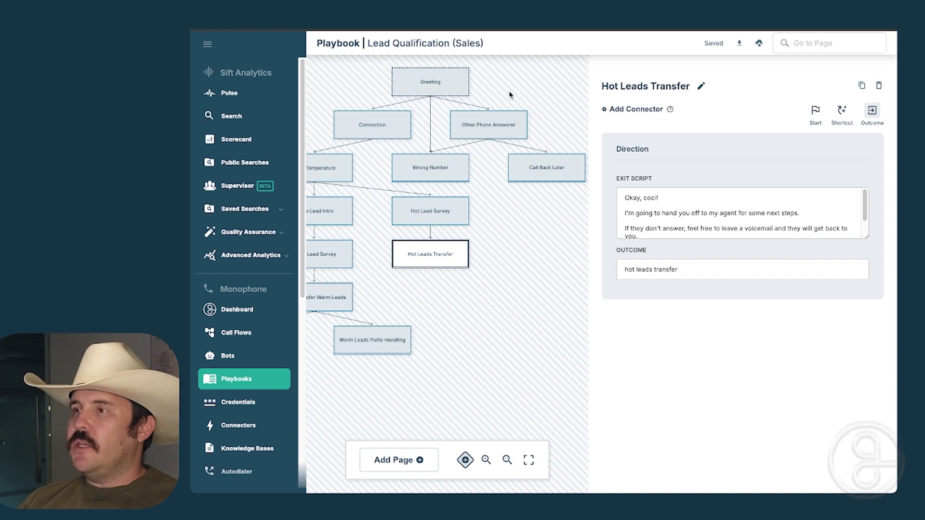
pyautogui.hscroll(-1, 511, 94)
pyautogui.scroll(-1, 512, 93)
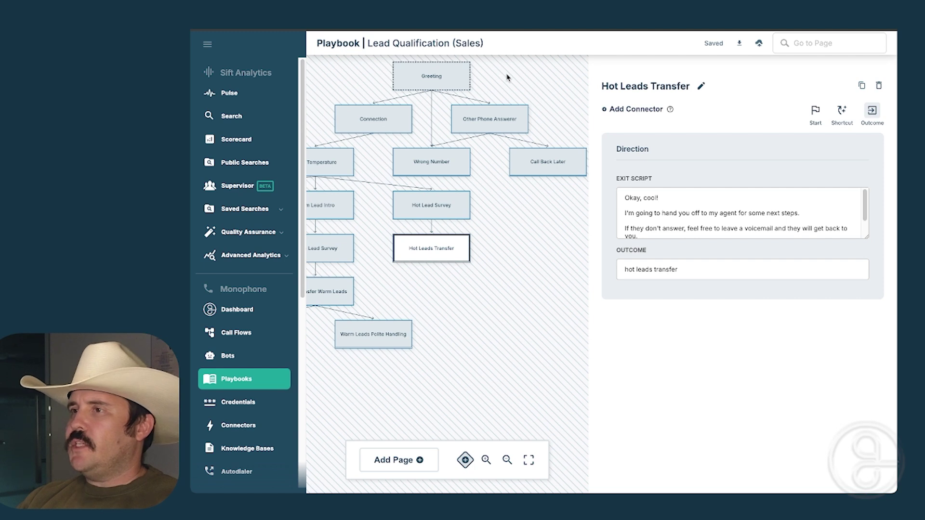
pyautogui.moveTo(505, 76); pyautogui.dragTo(505, 80)
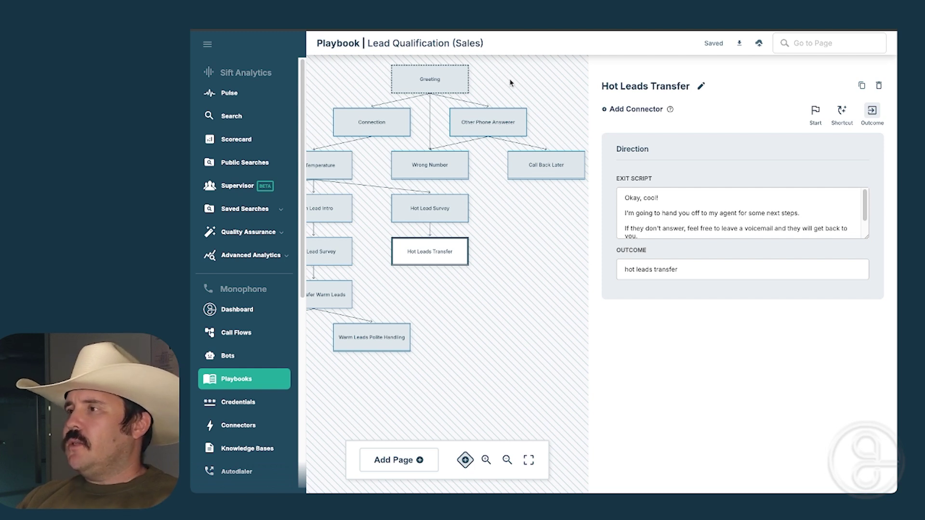
pyautogui.moveTo(507, 83); pyautogui.dragTo(500, 85)
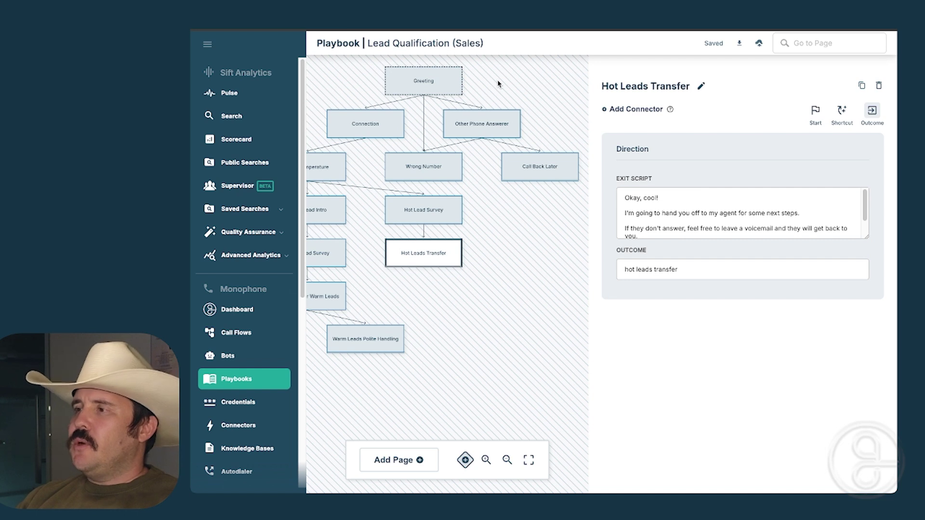
pyautogui.moveTo(498, 84); pyautogui.dragTo(499, 83)
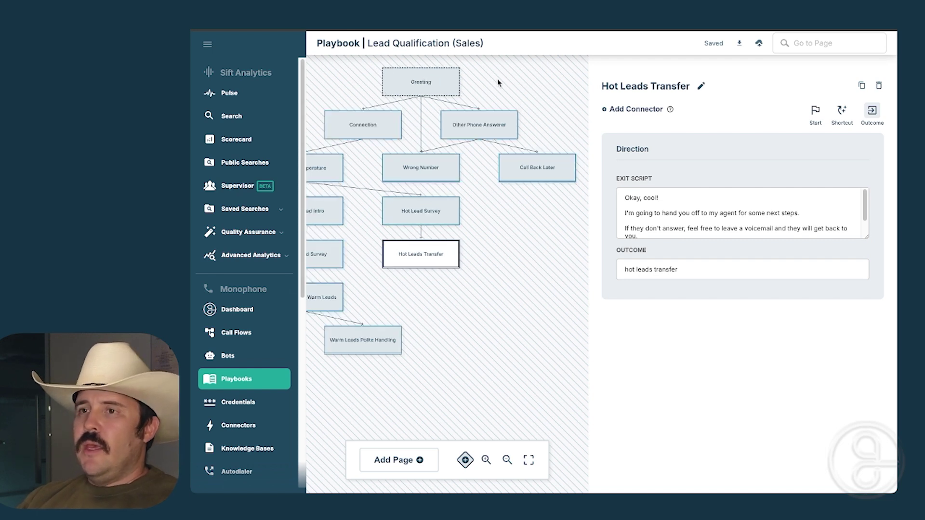
pyautogui.moveTo(496, 74); pyautogui.dragTo(506, 77)
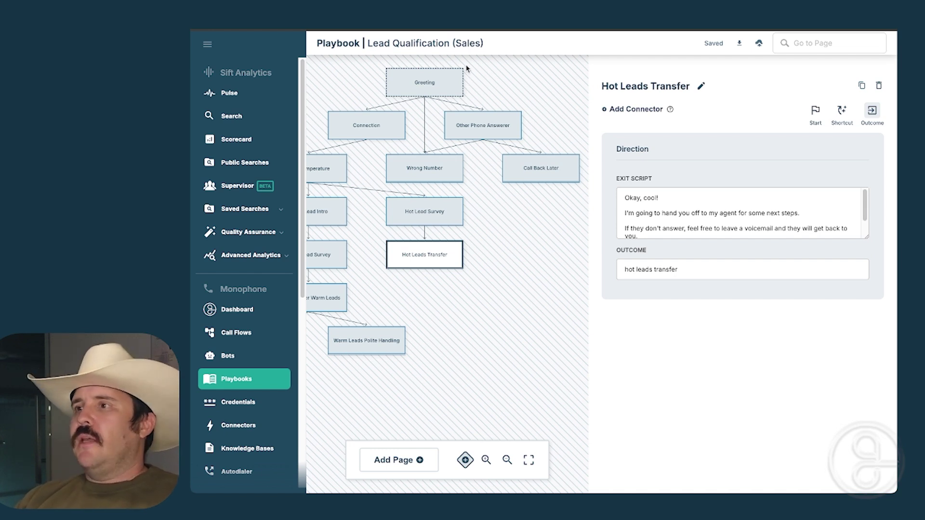
pyautogui.hscroll(-1, 504, 70)
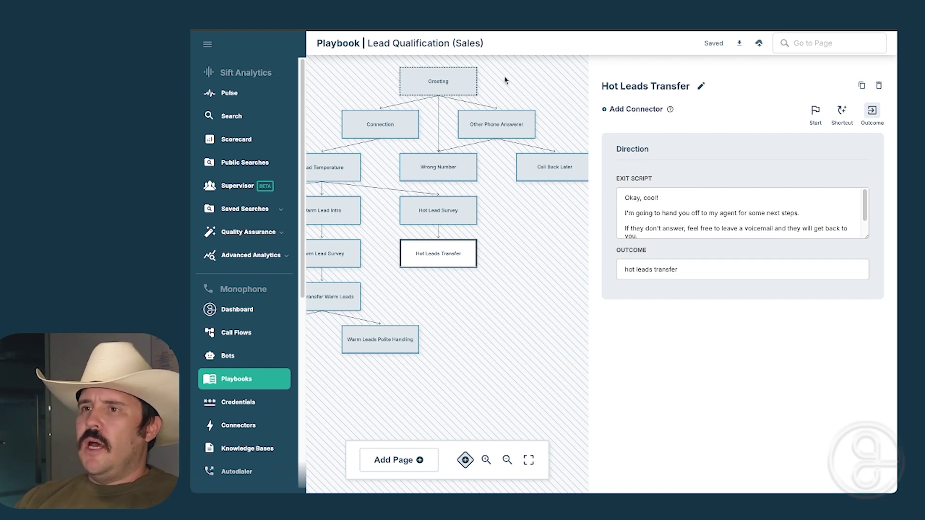
pyautogui.moveTo(505, 79); pyautogui.dragTo(509, 73)
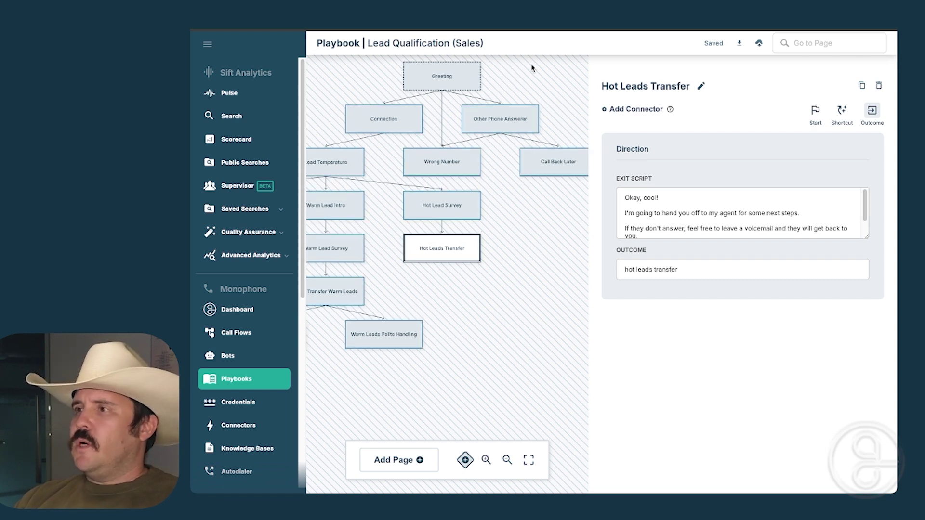
# Open the Greeting page and review its script, the caller-confirmation question and the answer options with their target pages
pyautogui.click(477, 86)
pyautogui.scroll(-5, 520, 181)
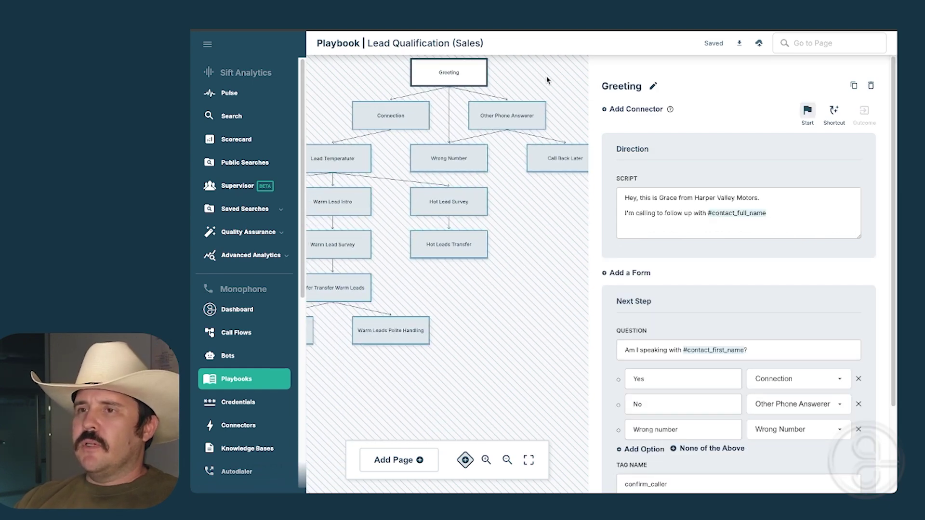
pyautogui.moveTo(530, 75); pyautogui.dragTo(526, 76)
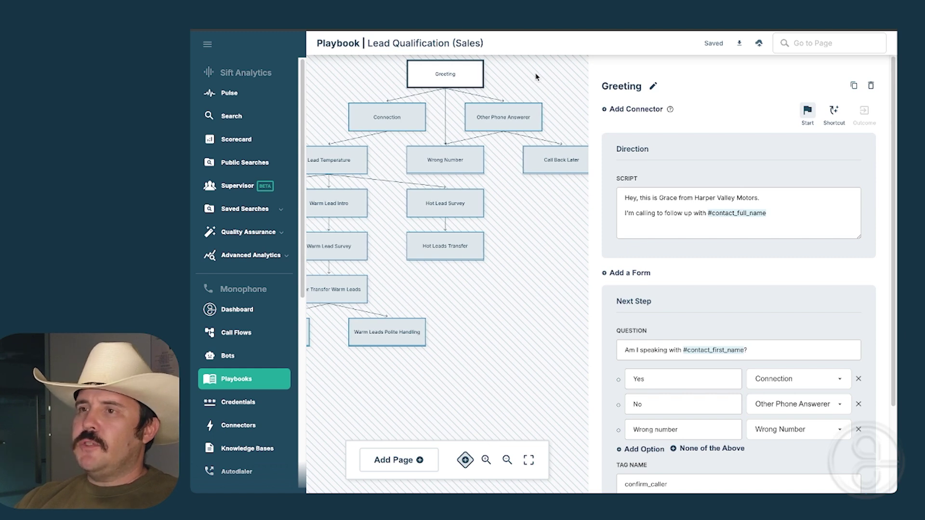
pyautogui.moveTo(536, 77); pyautogui.dragTo(534, 78)
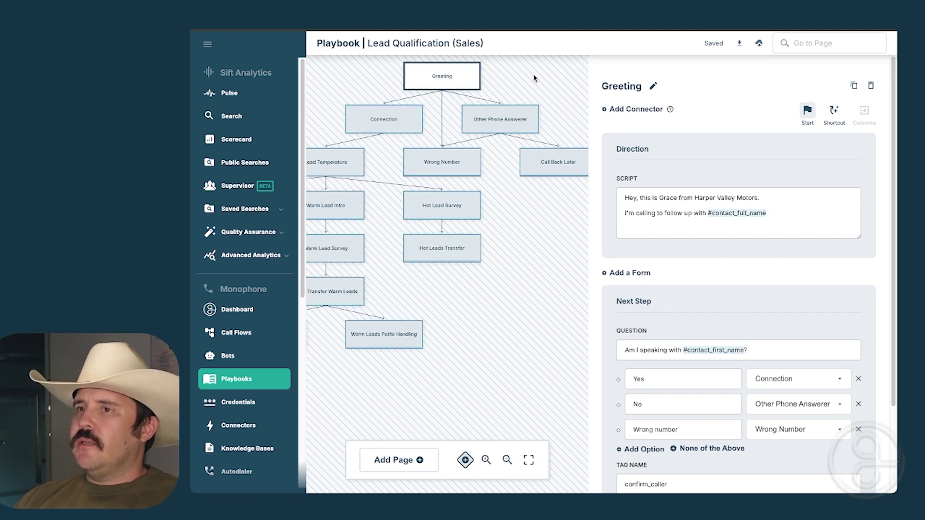
pyautogui.moveTo(559, 91); pyautogui.dragTo(555, 90)
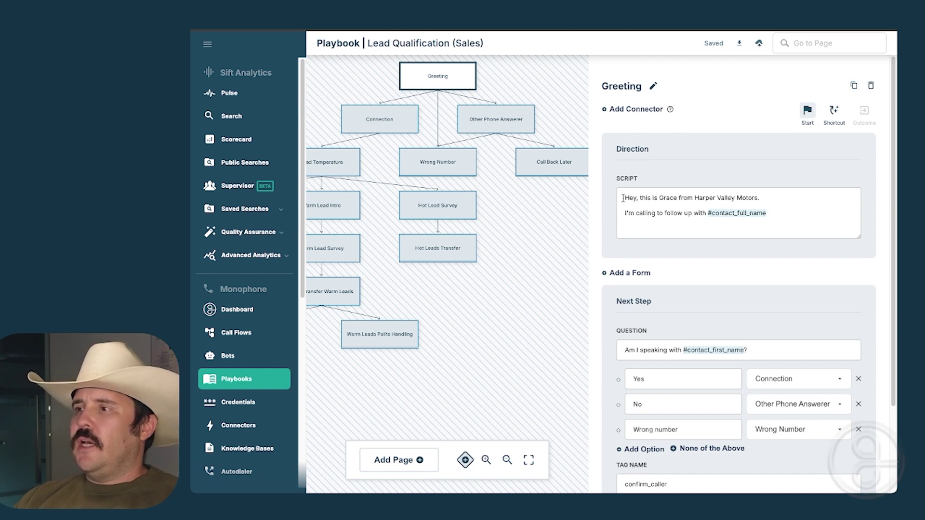
pyautogui.moveTo(625, 198); pyautogui.dragTo(761, 198)
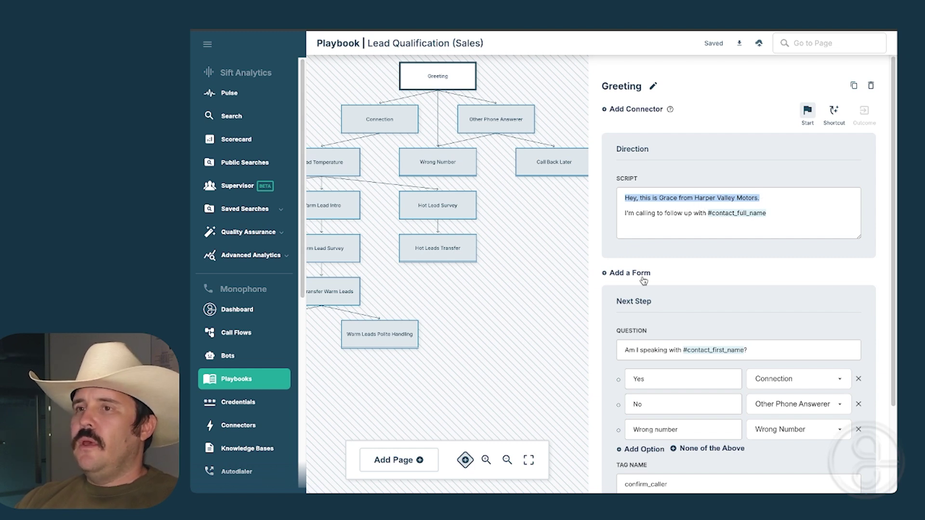
pyautogui.click(716, 220)
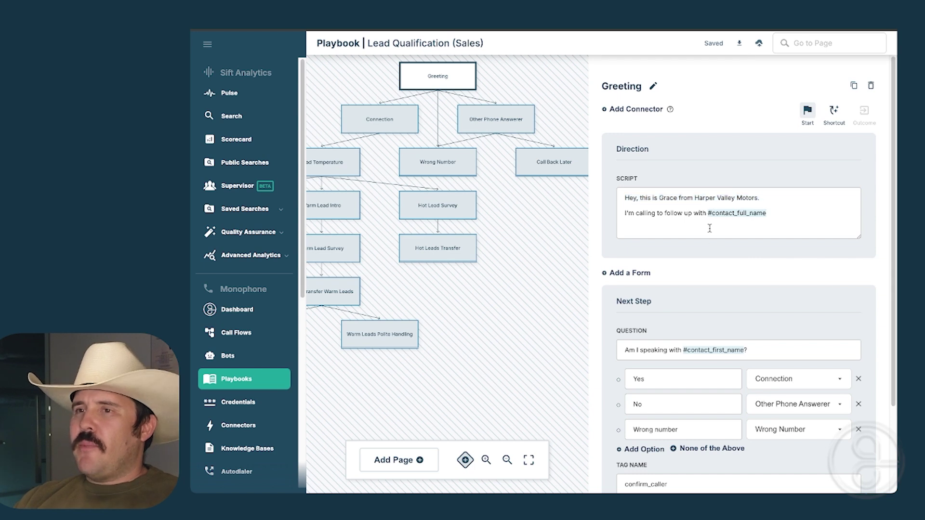
pyautogui.scroll(-1, 711, 230)
pyautogui.scroll(-1, 711, 230)
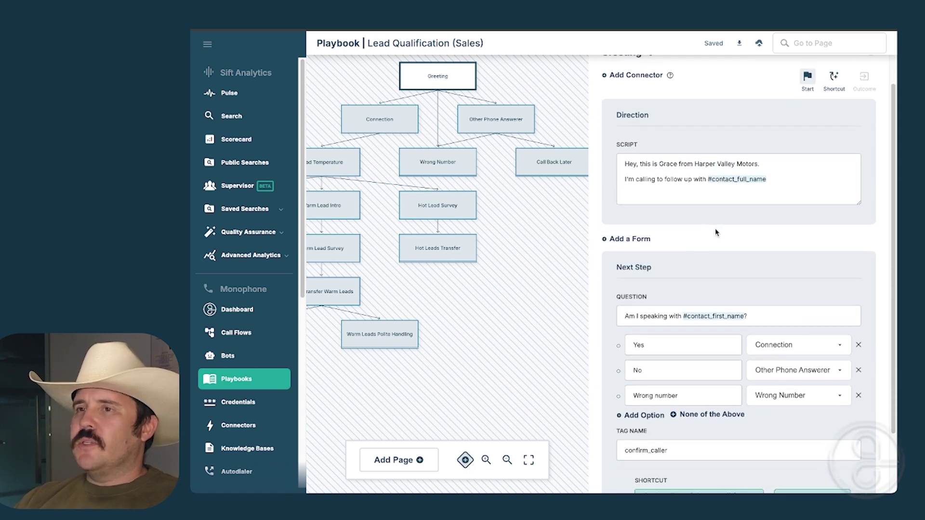
pyautogui.scroll(-1, 716, 233)
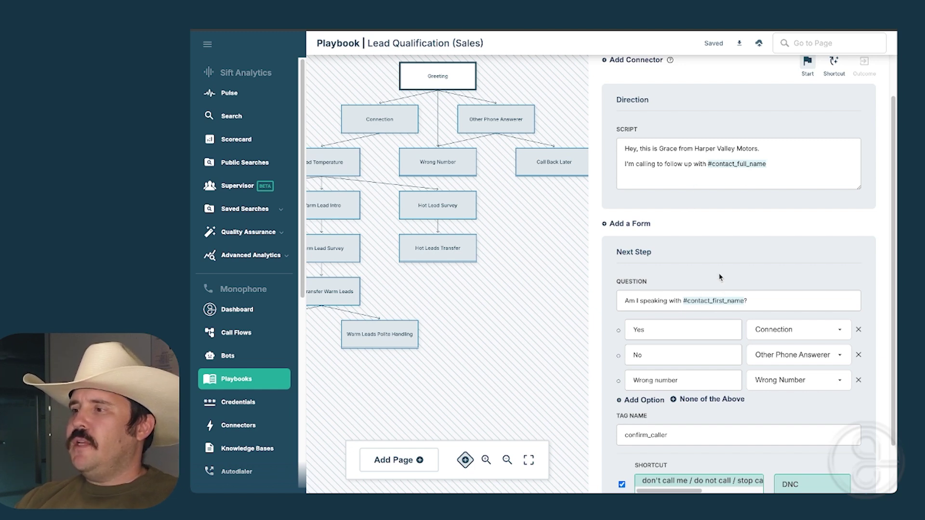
# Open the Connection page and read through its script, highlighting the sentence that explains the reason for the call
pyautogui.click(393, 123)
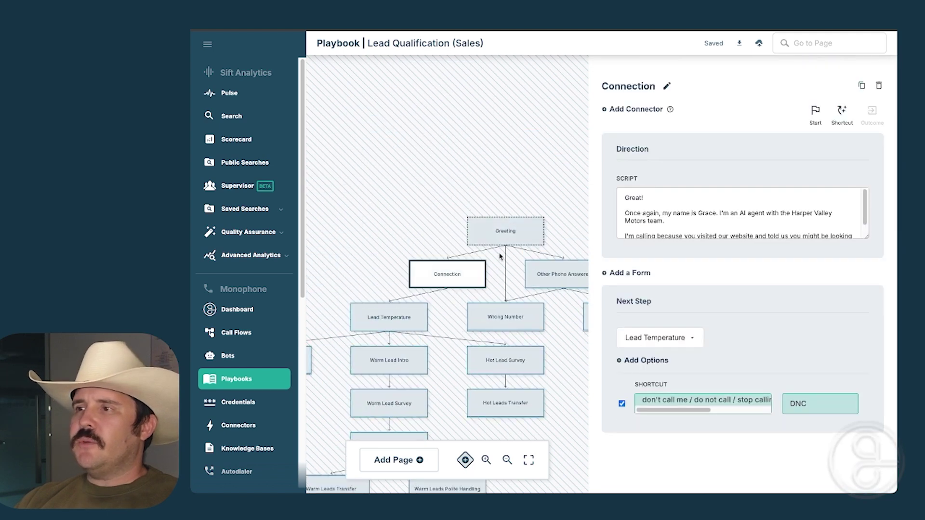
pyautogui.scroll(-1, 625, 217)
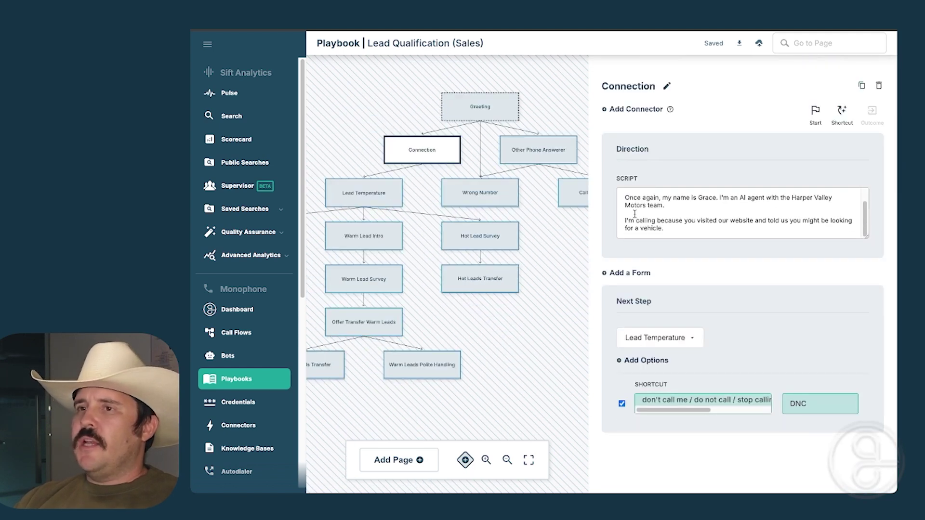
pyautogui.moveTo(683, 228); pyautogui.dragTo(609, 215)
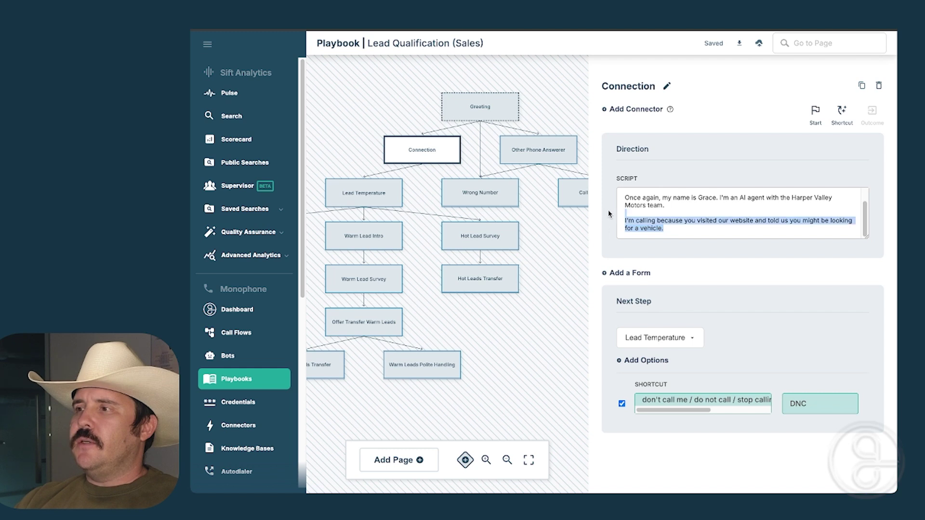
pyautogui.click(615, 215)
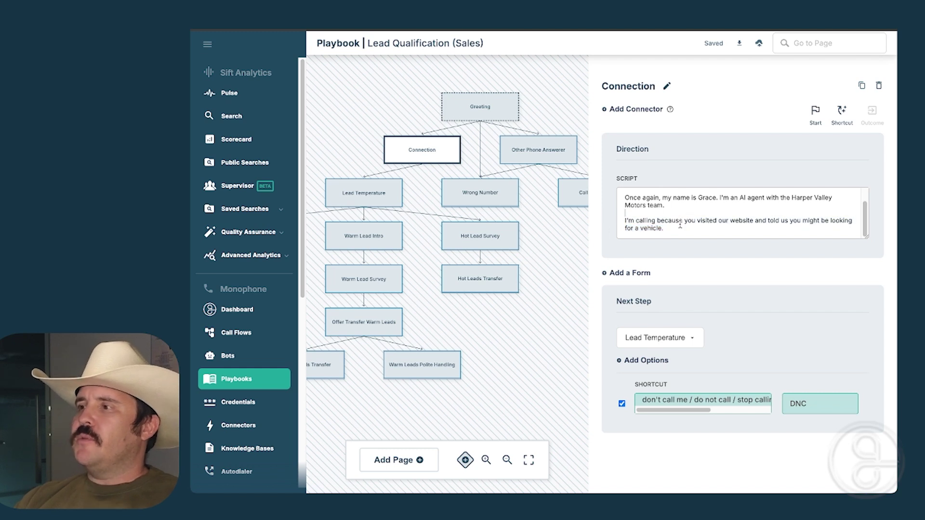
pyautogui.moveTo(680, 225); pyautogui.dragTo(681, 231)
pyautogui.click(681, 231)
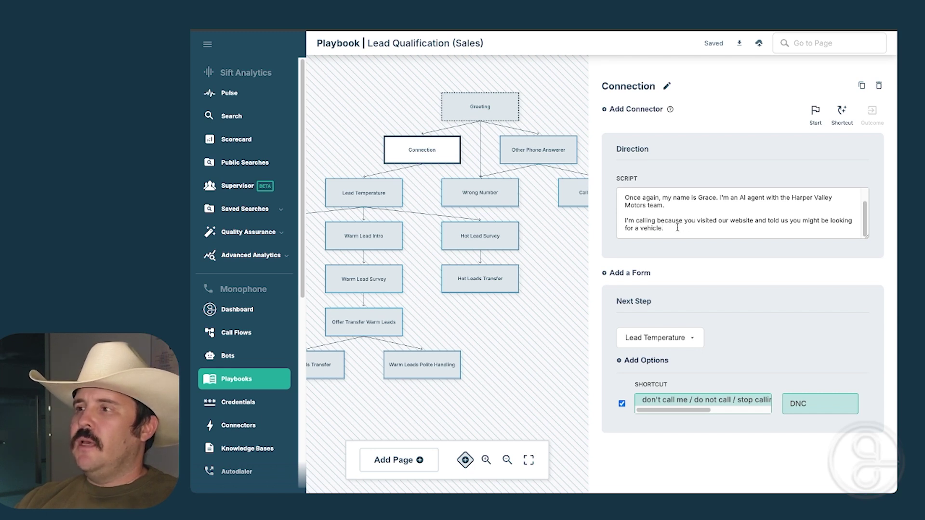
pyautogui.moveTo(684, 225); pyautogui.dragTo(616, 223)
# Open the Lead Temperature page and review its buying-intent question and the page each answer option routes to
pyautogui.moveTo(354, 157); pyautogui.dragTo(370, 127)
pyautogui.click(401, 158)
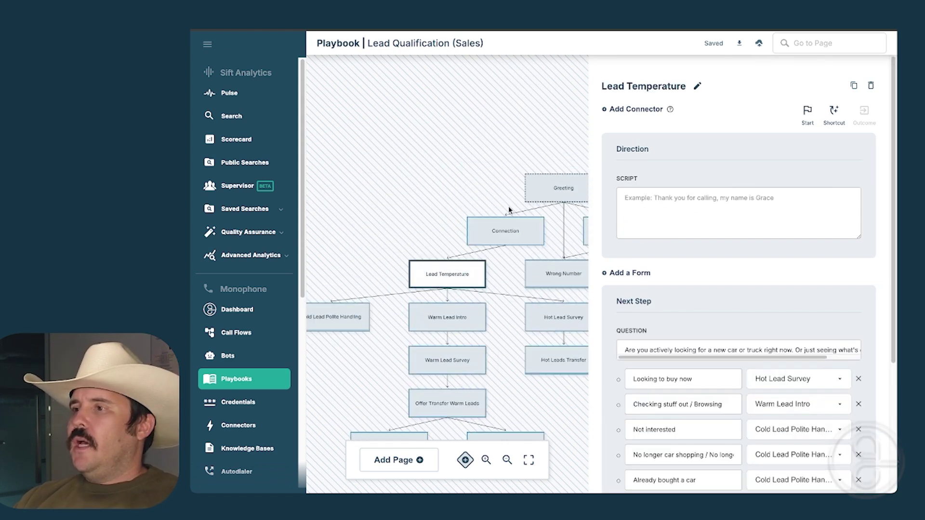
pyautogui.moveTo(493, 186); pyautogui.dragTo(446, 92)
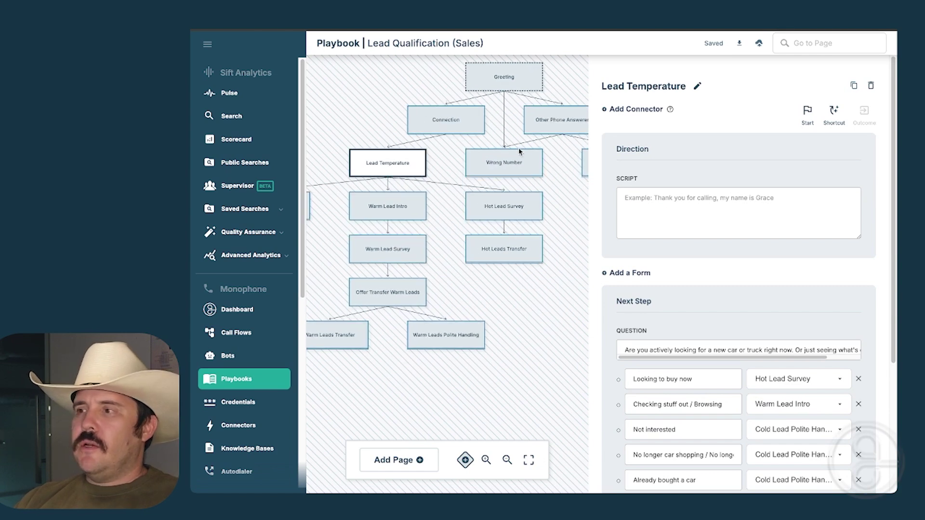
pyautogui.scroll(-2, 609, 206)
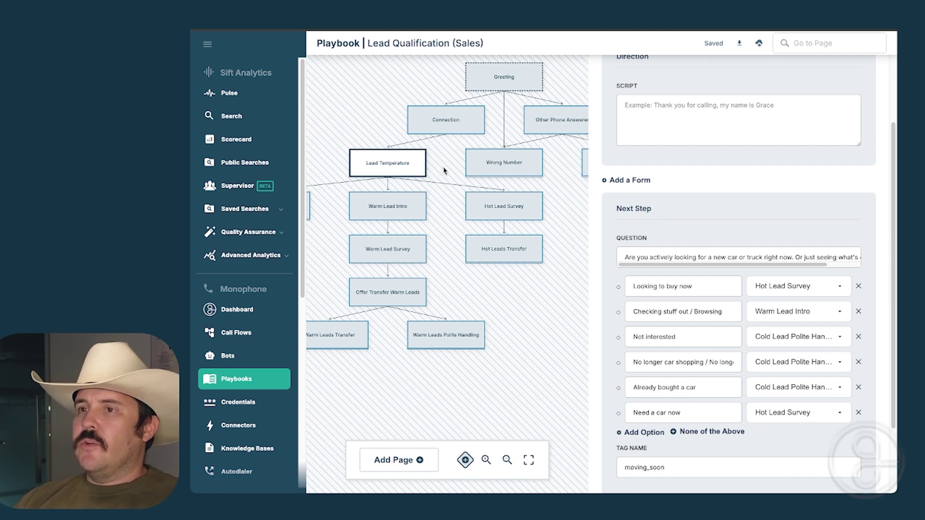
# Open the Hot Lead Survey page and examine its script, the free-response vehicle question and its next step
pyautogui.scroll(1, 463, 198)
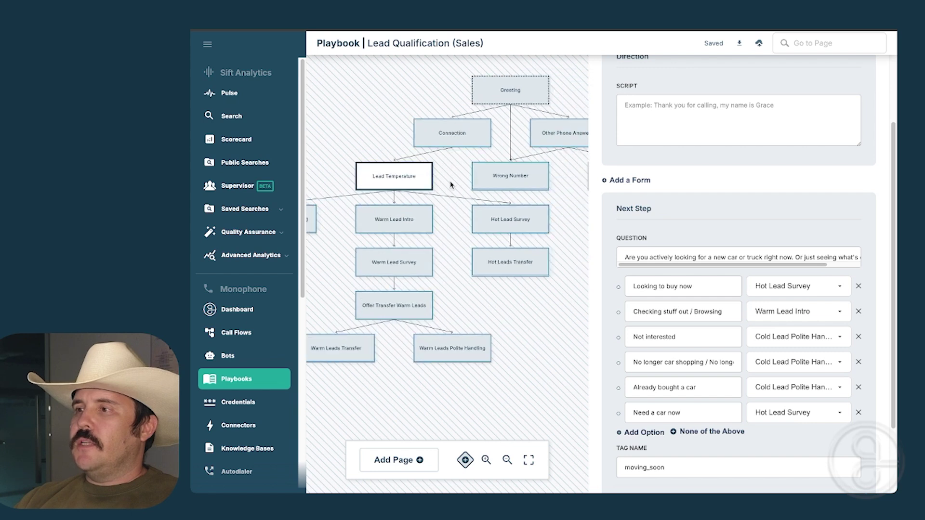
pyautogui.hscroll(1, 477, 219)
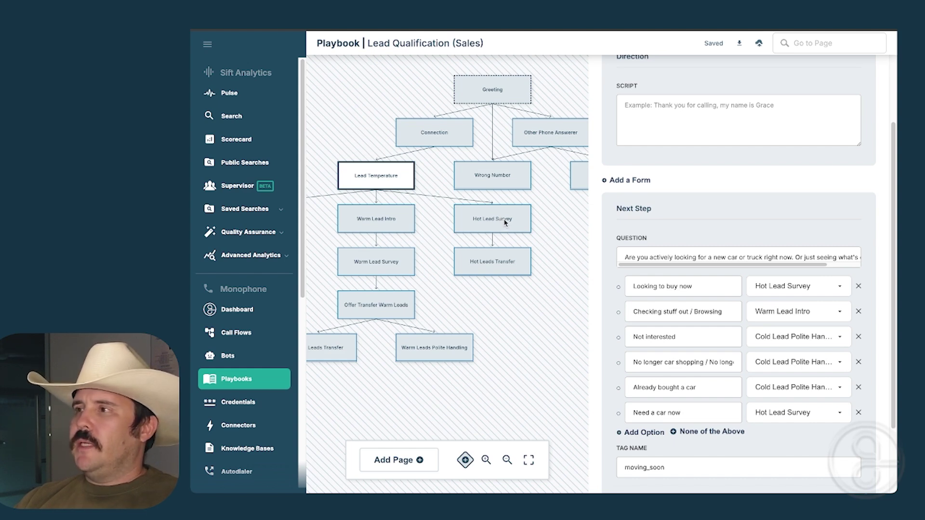
pyautogui.click(505, 222)
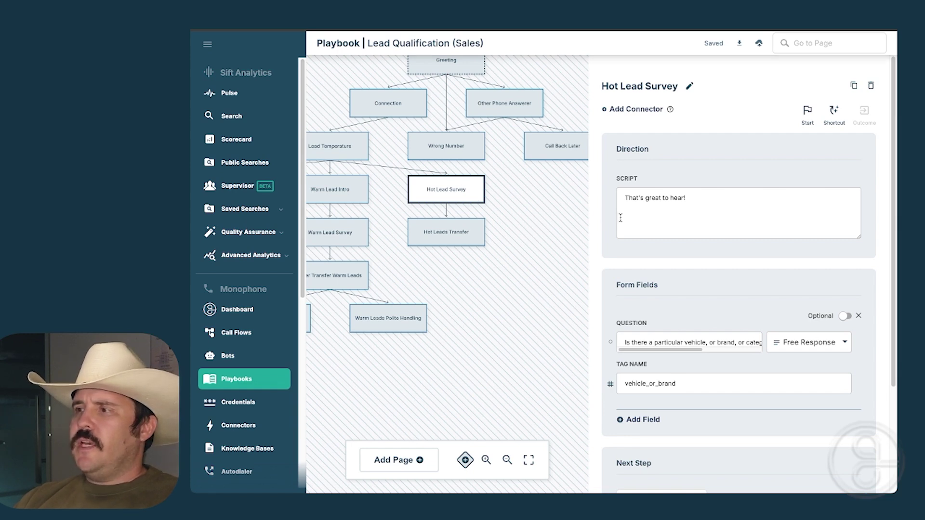
pyautogui.scroll(-1, 620, 216)
pyautogui.scroll(-2, 620, 216)
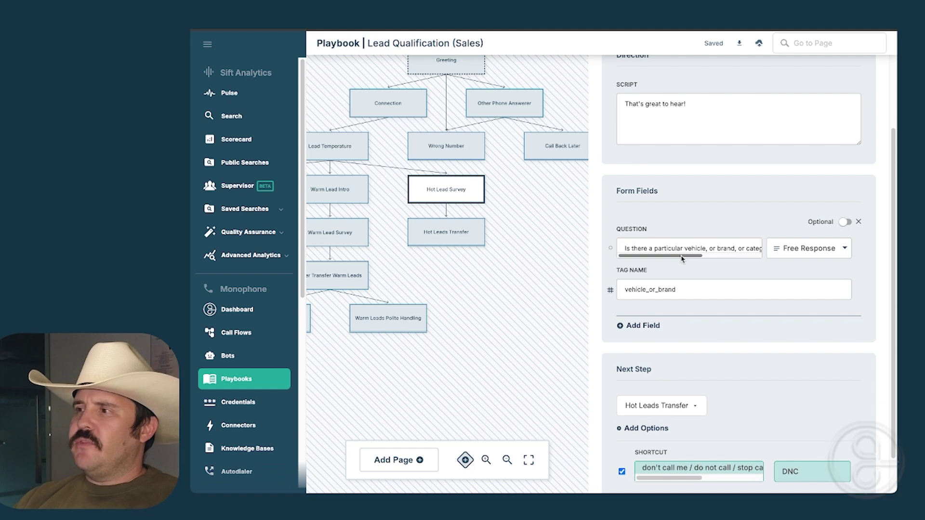
pyautogui.moveTo(682, 255); pyautogui.dragTo(650, 260)
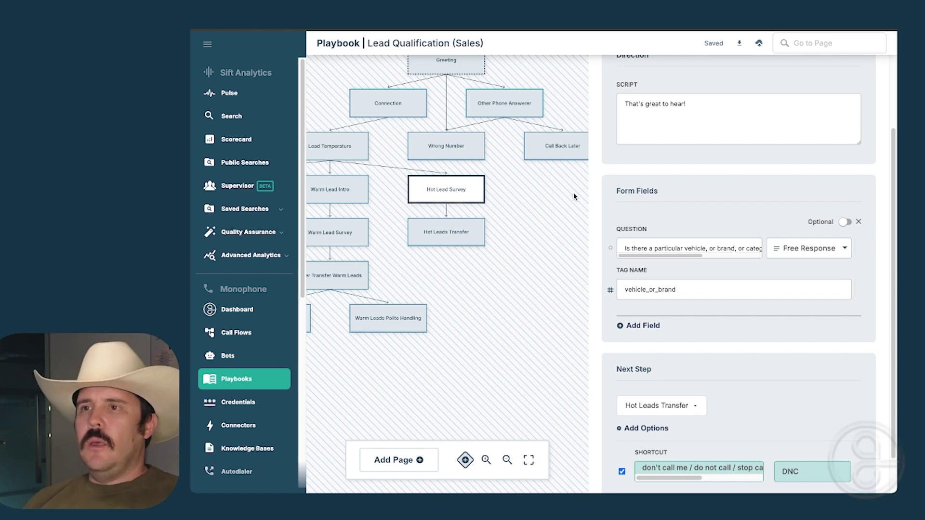
# Open the Hot Leads Transfer page and read its exit script through to the end, highlighting the text
pyautogui.click(458, 234)
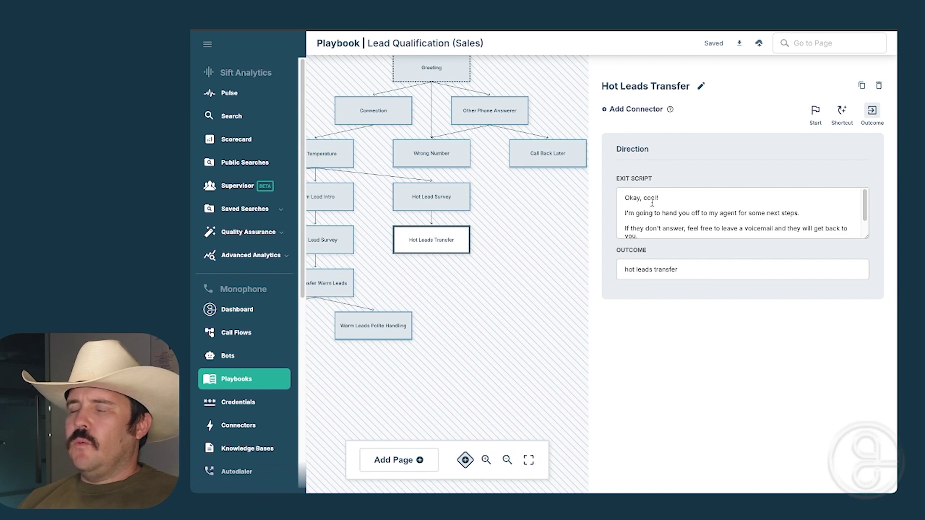
pyautogui.scroll(-1, 655, 201)
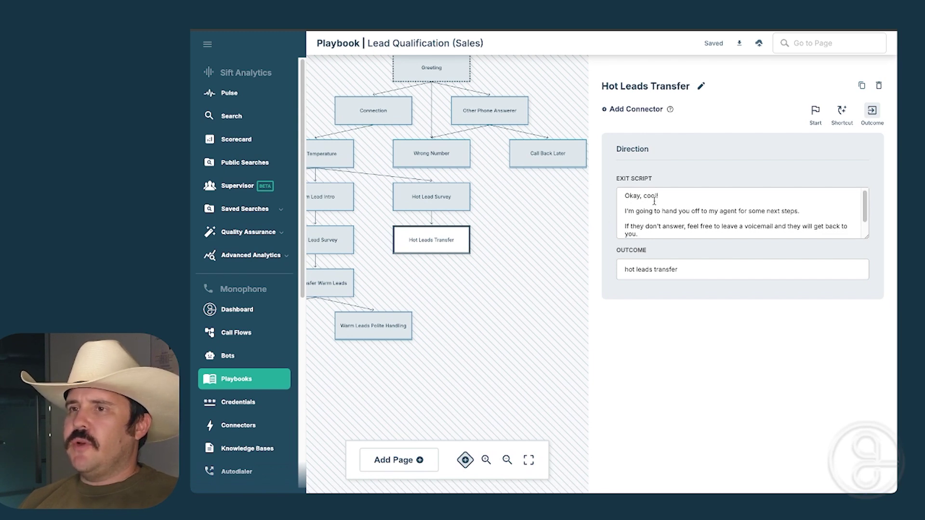
pyautogui.scroll(-1, 680, 202)
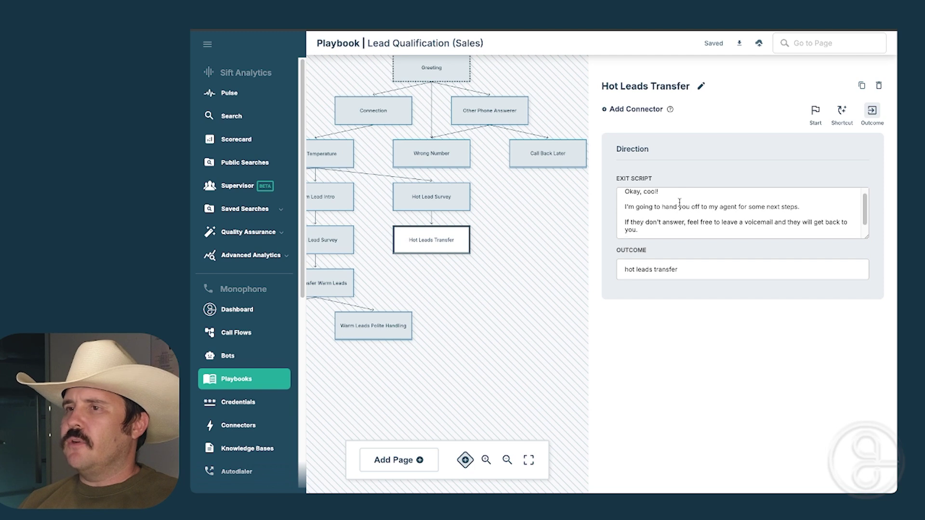
pyautogui.scroll(1, 679, 202)
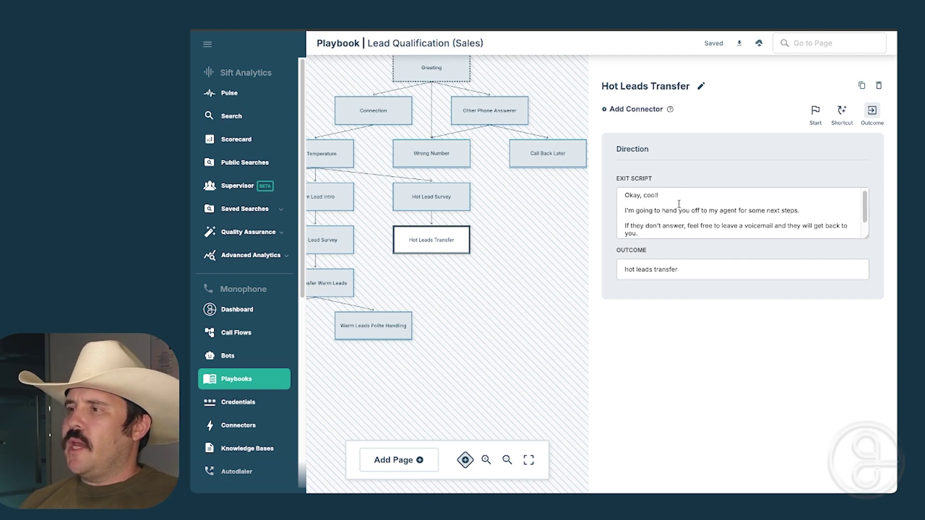
pyautogui.moveTo(680, 204); pyautogui.dragTo(693, 233)
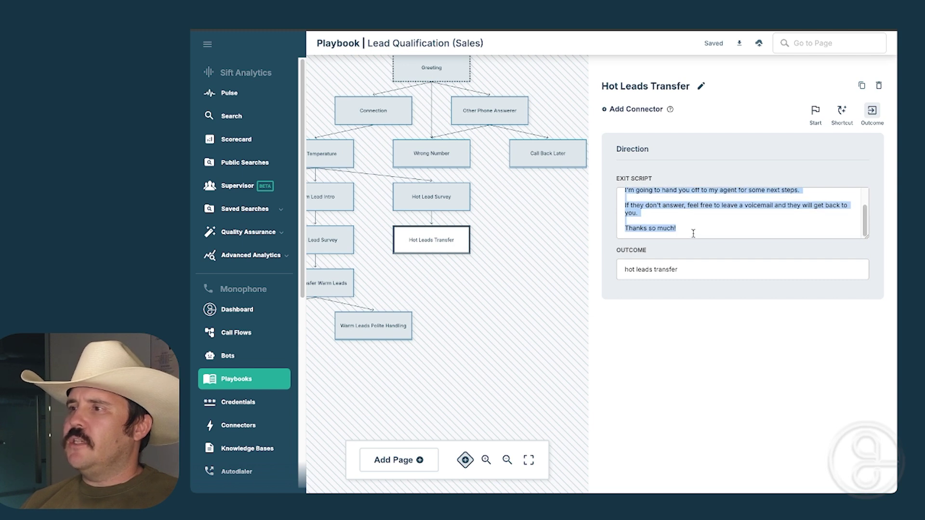
pyautogui.click(694, 233)
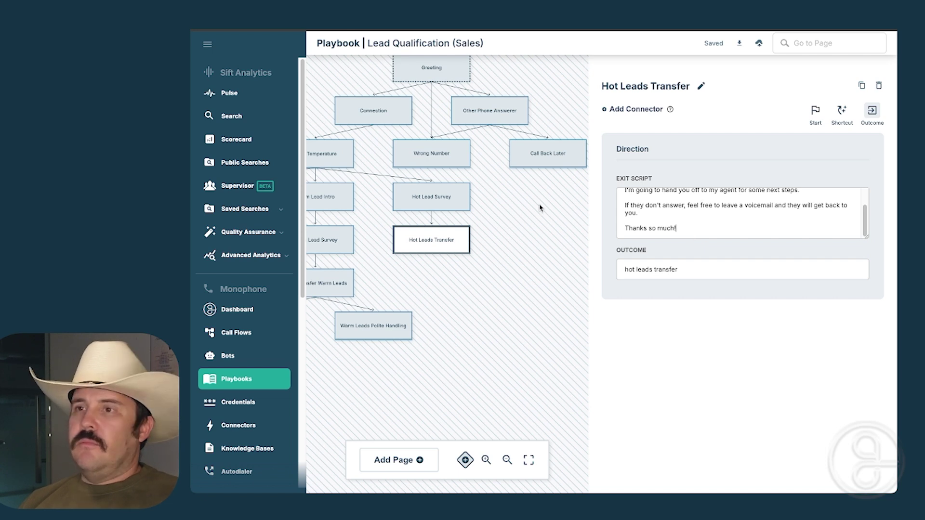
pyautogui.moveTo(525, 211); pyautogui.dragTo(521, 234)
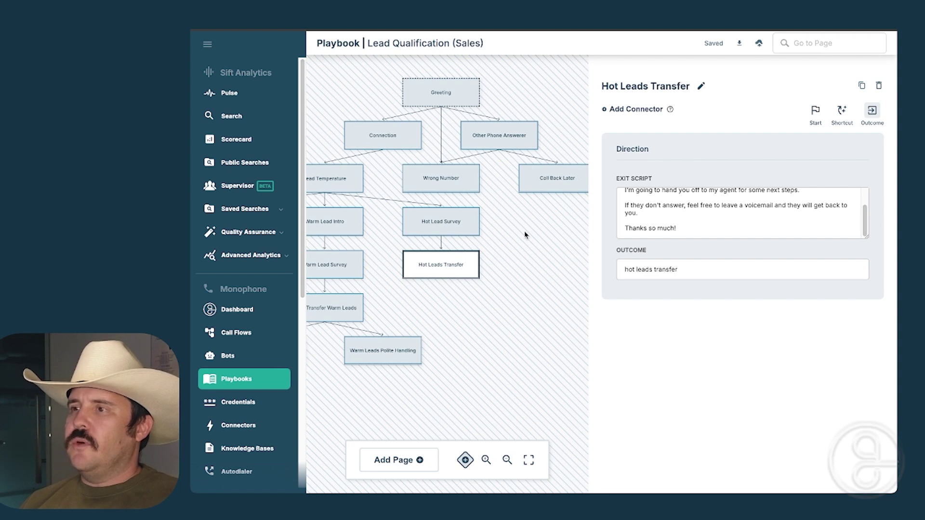
pyautogui.moveTo(529, 233); pyautogui.dragTo(512, 226)
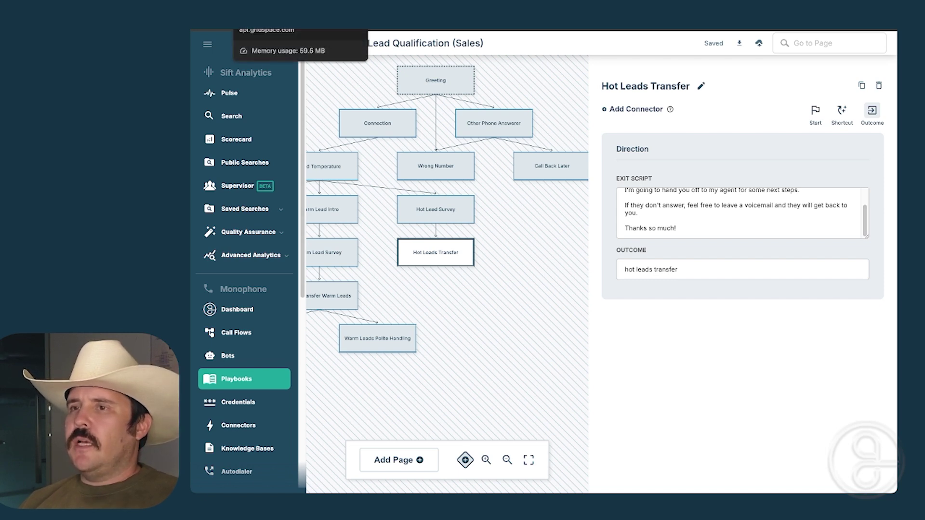
# Switch to the Lead Qualifier bot's page and start a coaching session on the Lead Qualification (Sales) playbook, using the browser for audio
pyautogui.hotkey('ctrl', 'Tab')
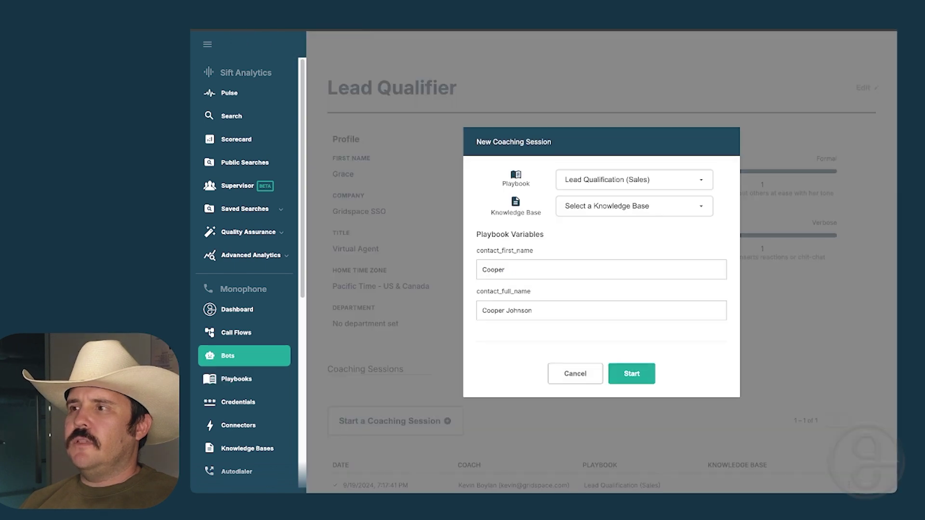
pyautogui.click(631, 376)
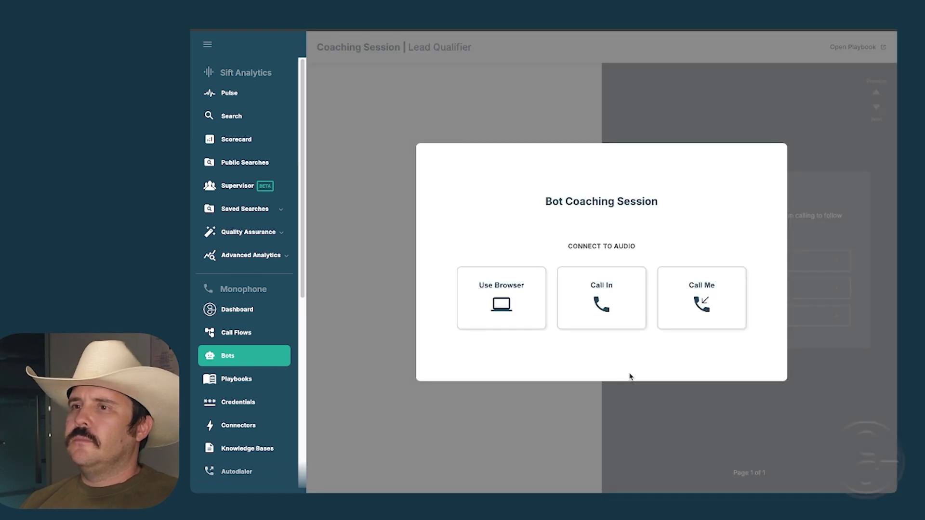
pyautogui.click(536, 317)
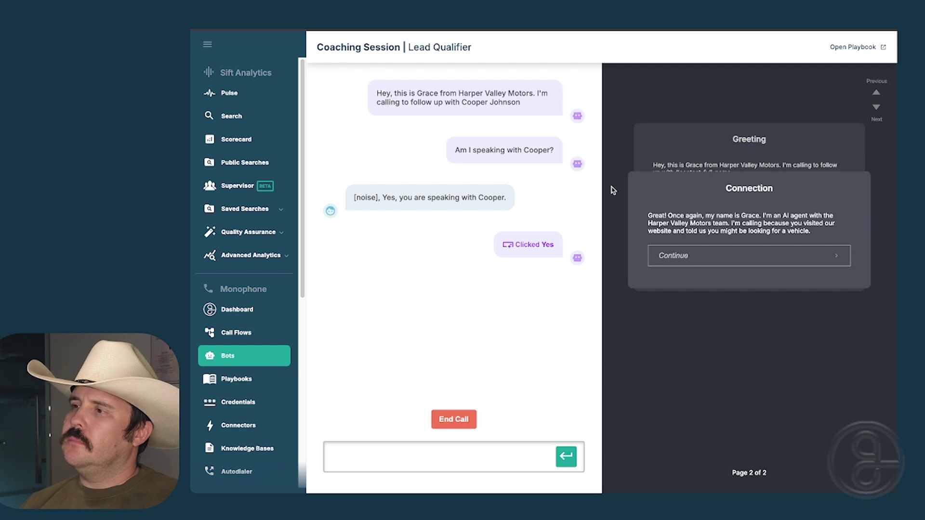
# Follow the coaching call's transcript through the vehicle preference questions to the bot's offer to transfer a warm lead
pyautogui.press('Return')
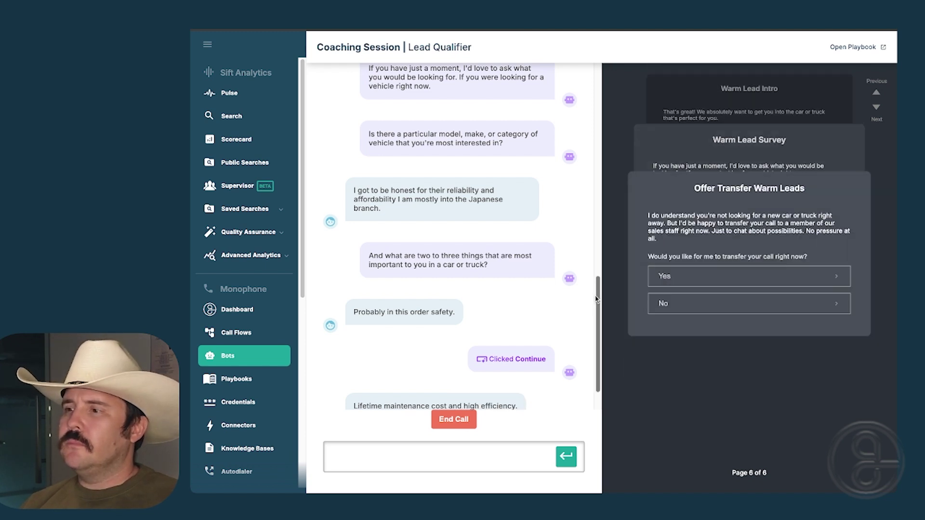
pyautogui.scroll(-1, 597, 292)
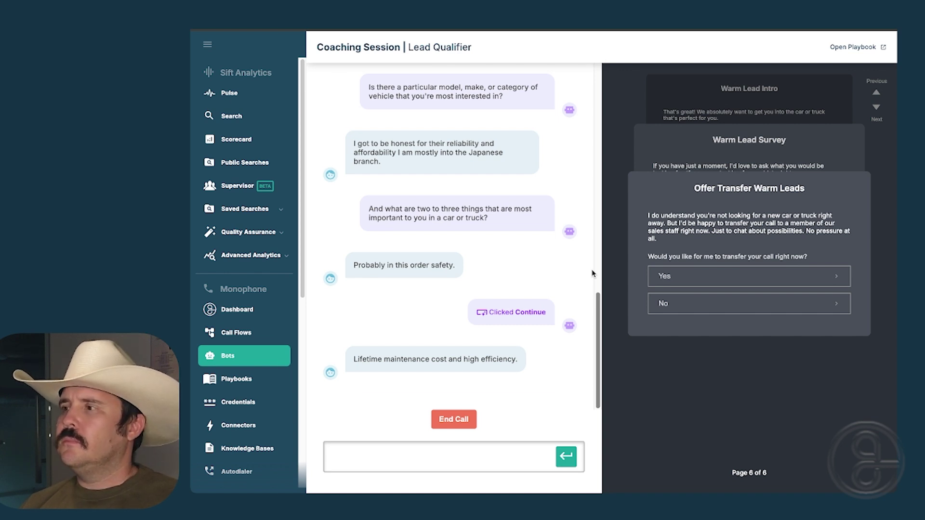
pyautogui.scroll(-2, 600, 313)
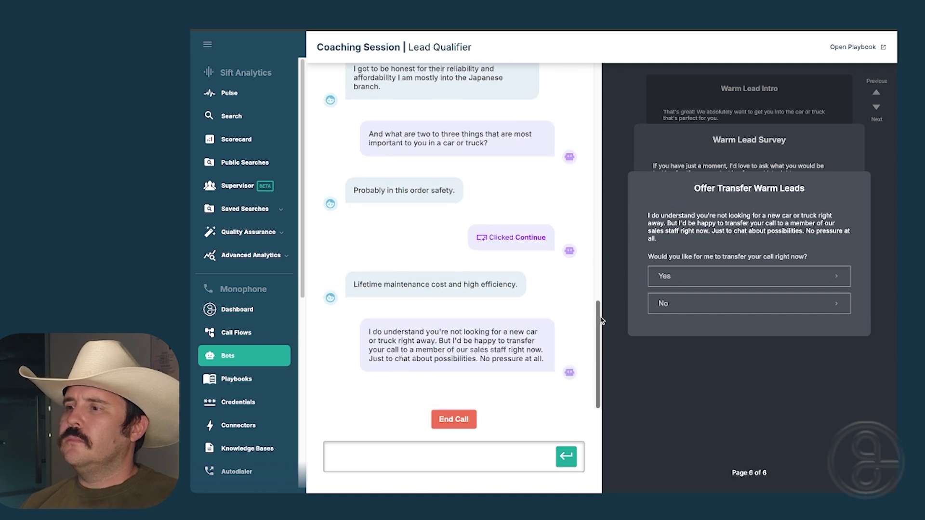